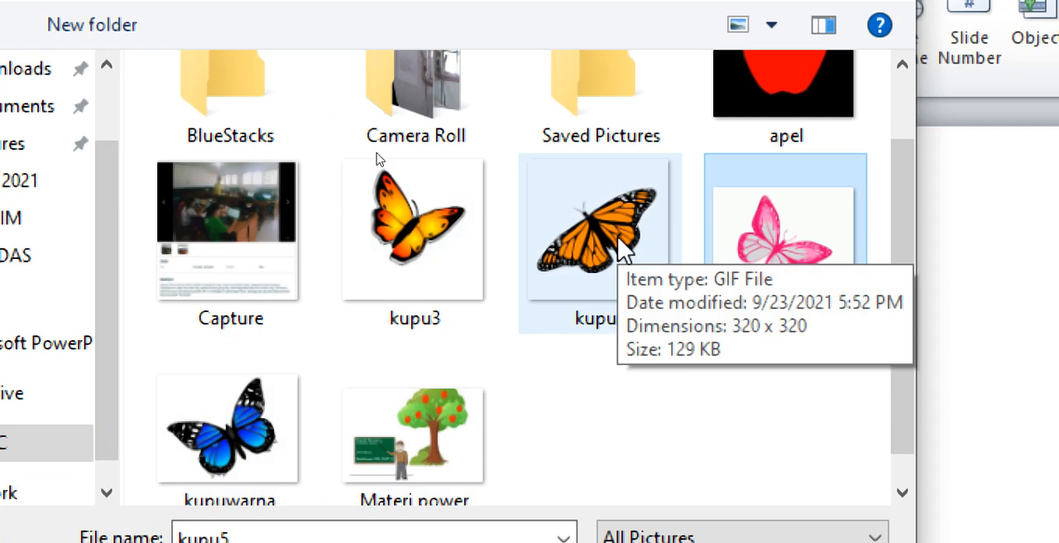
Choose the picture file "Materi power point" and insert it on slide 3
click(411, 210)
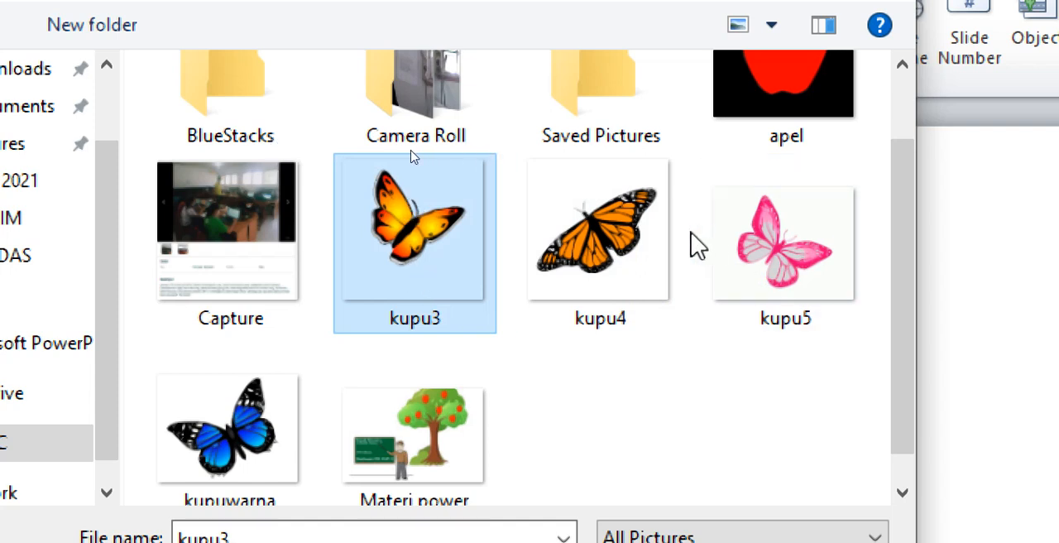
click(757, 244)
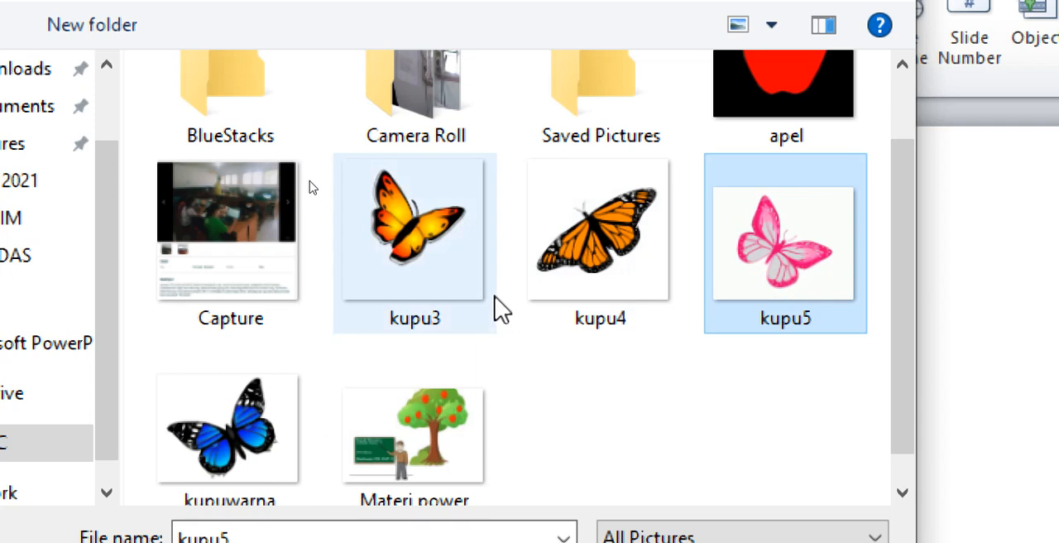
click(406, 283)
click(565, 277)
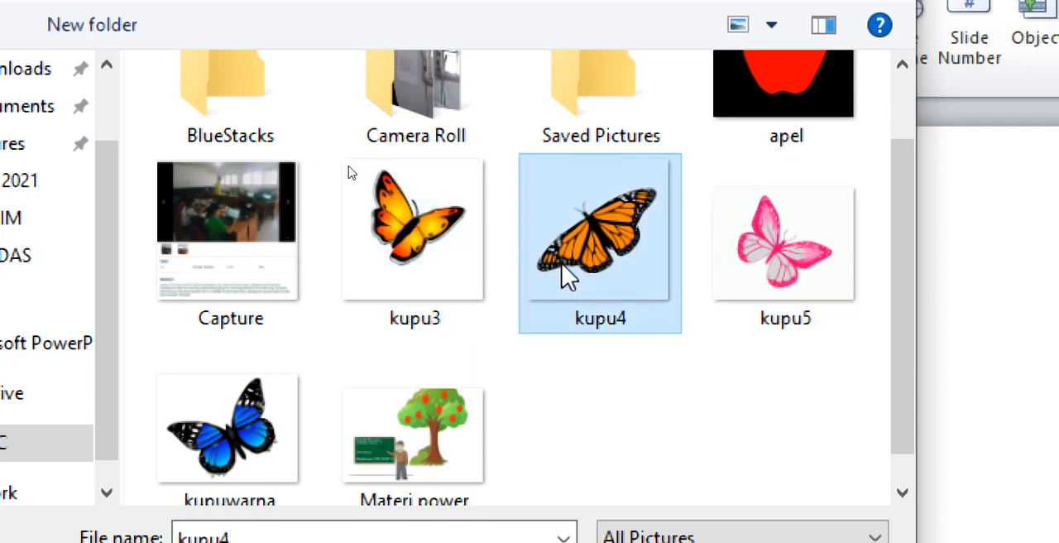
drag(913, 293, 911, 354)
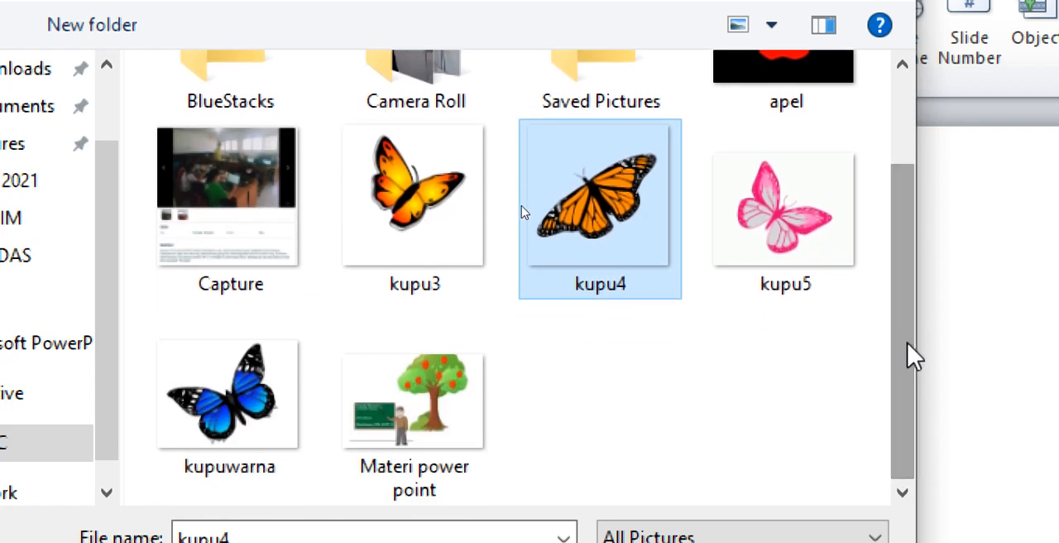
double_click(406, 426)
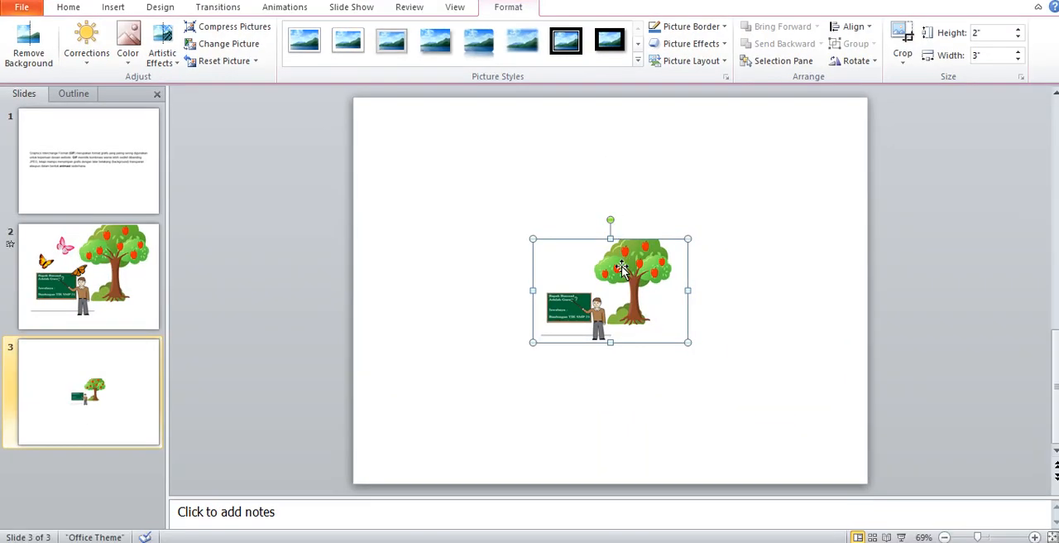
Enlarge the teacher-and-tree picture to about 6.75" high by 10.13" wide, placing it along the slide's upper edge across its full width
drag(622, 267, 535, 258)
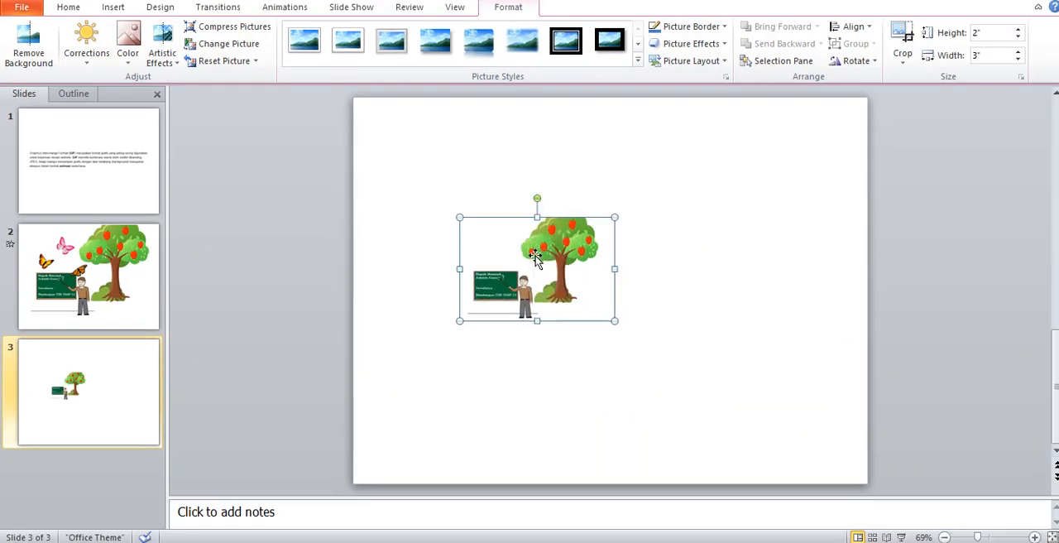
drag(615, 321, 812, 422)
drag(619, 351, 624, 231)
drag(463, 335, 438, 412)
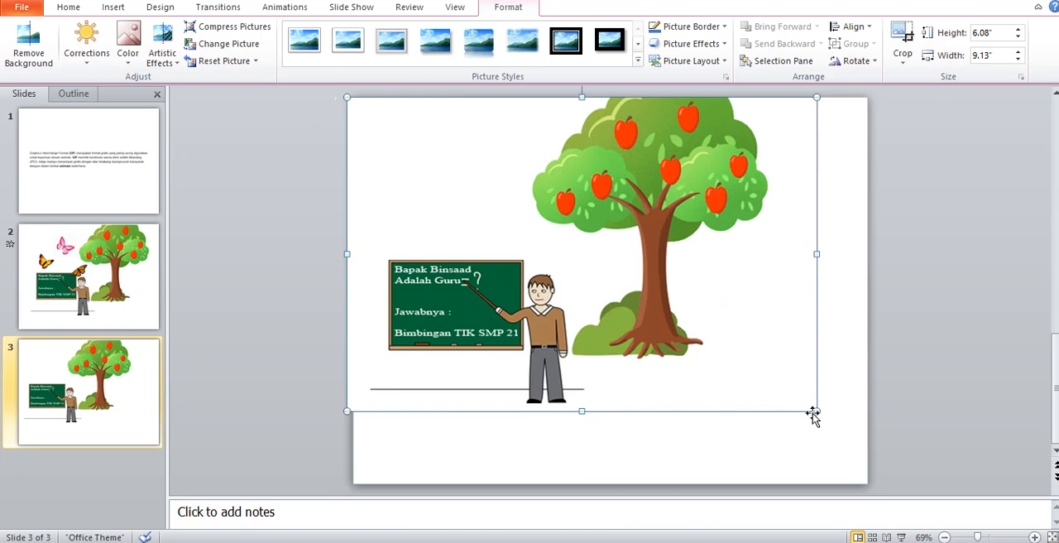
drag(813, 416, 843, 449)
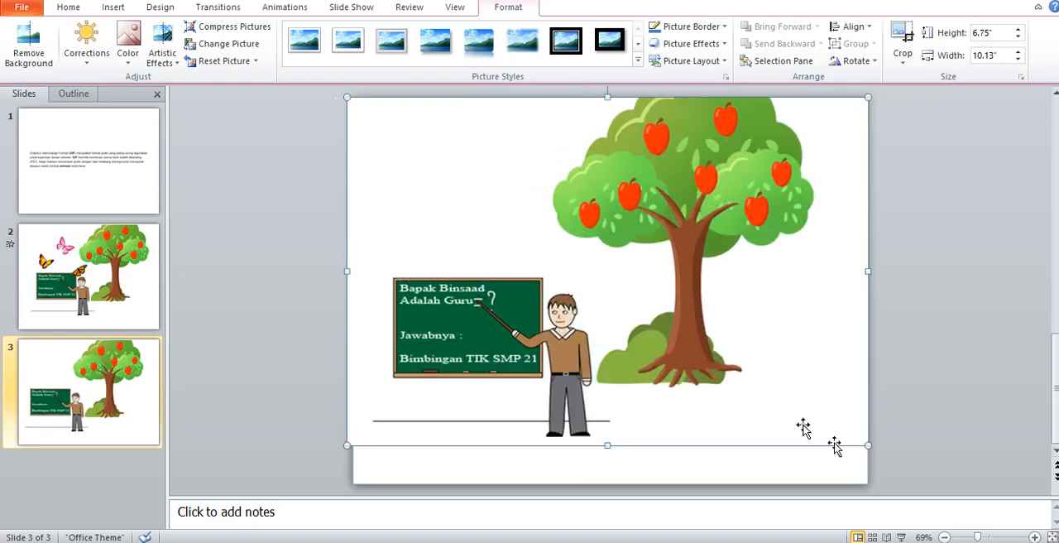
drag(682, 346, 688, 346)
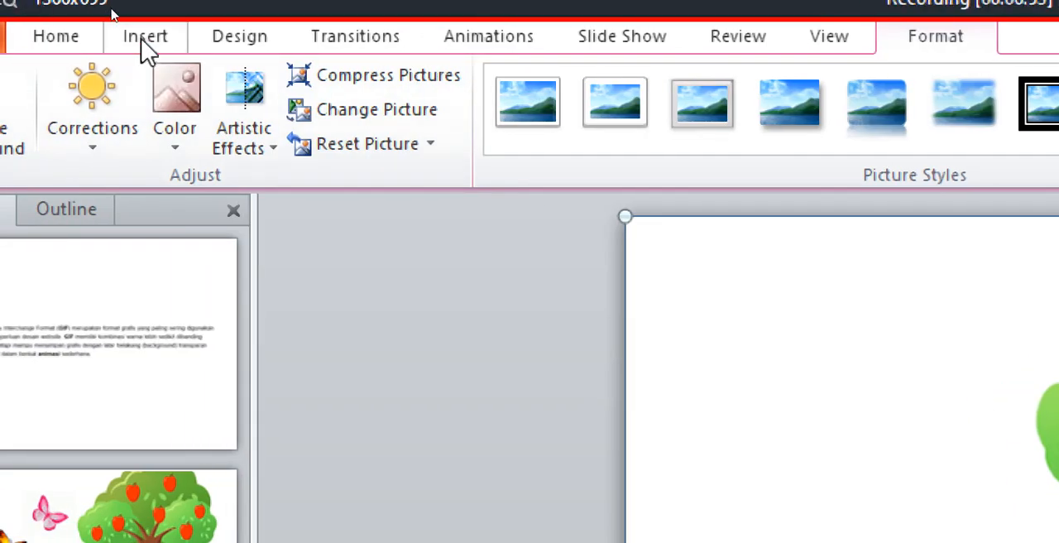
Insert the orange butterfly picture kupu3 on slide 3
click(142, 42)
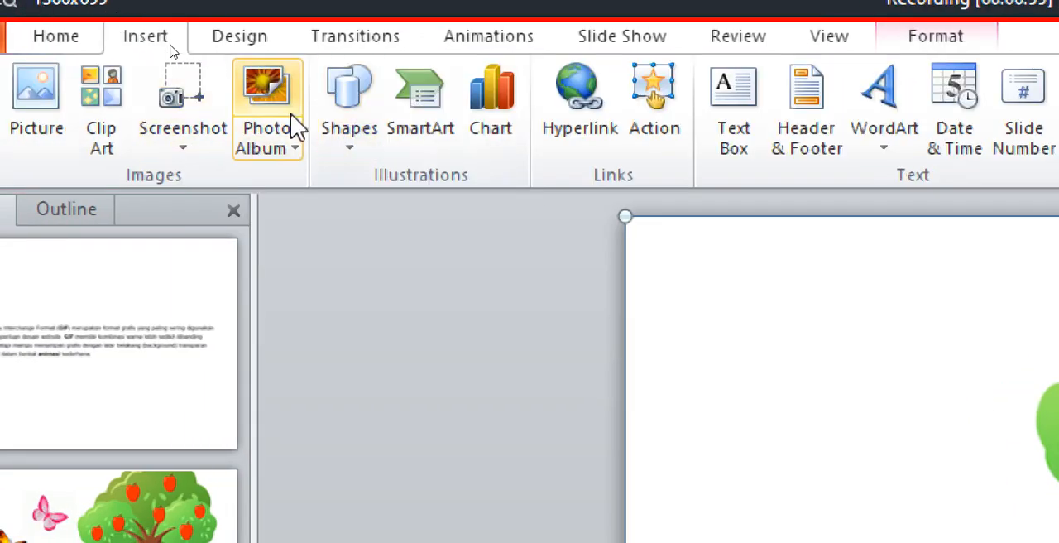
click(34, 98)
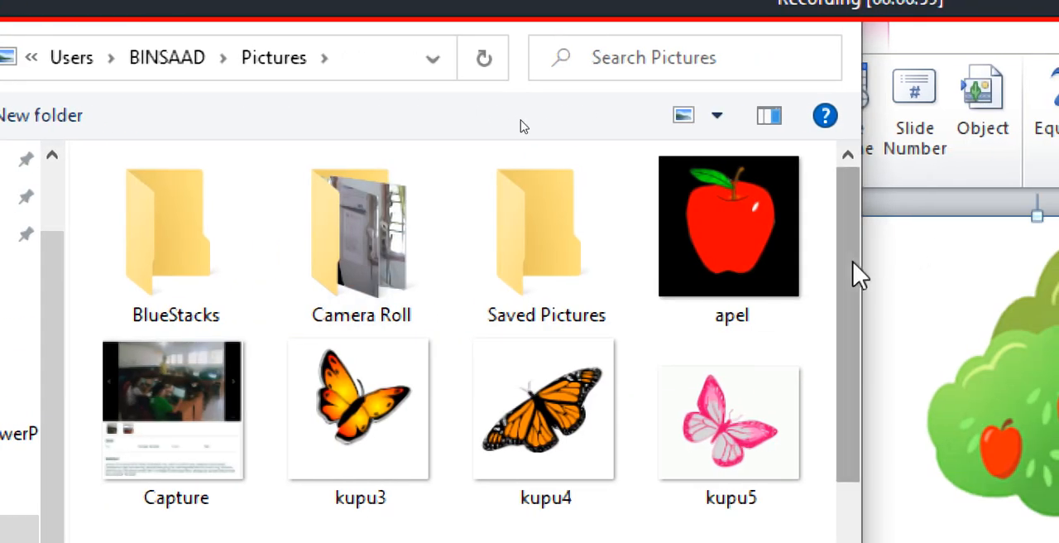
drag(961, 273, 962, 352)
drag(850, 352, 846, 350)
click(348, 323)
double_click(348, 323)
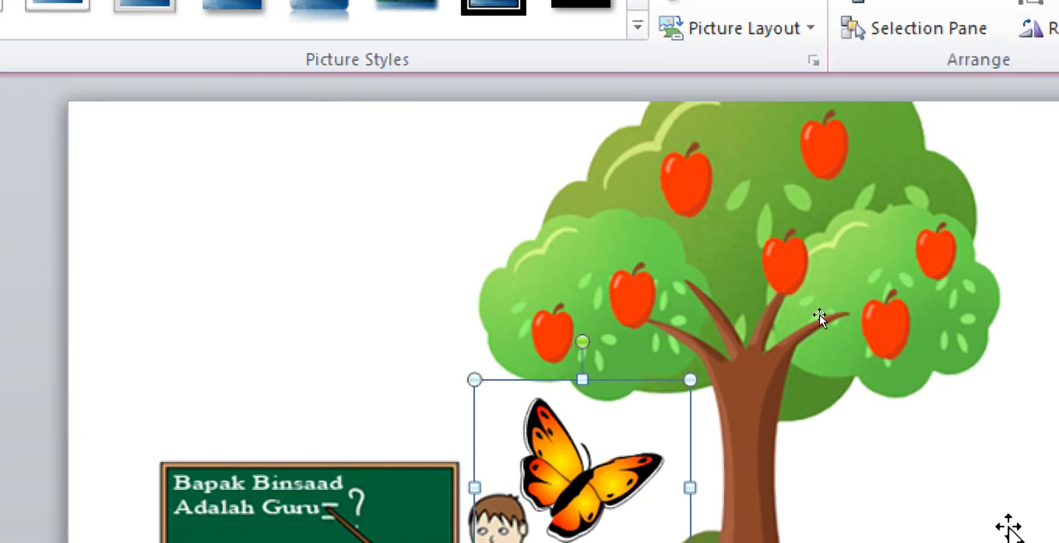
Shrink the butterfly to a little over half its size and place it on the blackboard's upper right corner
drag(590, 451, 286, 298)
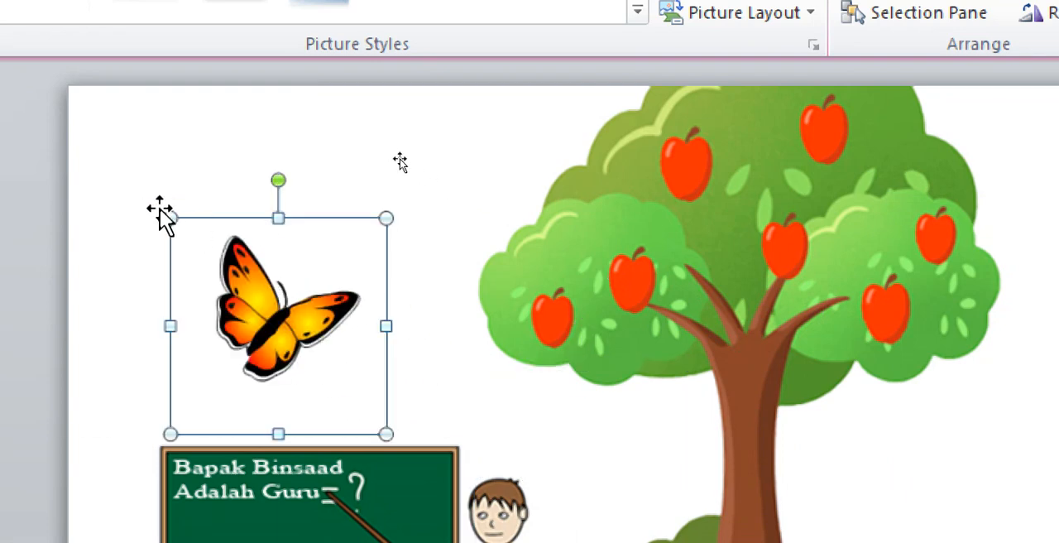
drag(171, 217, 265, 312)
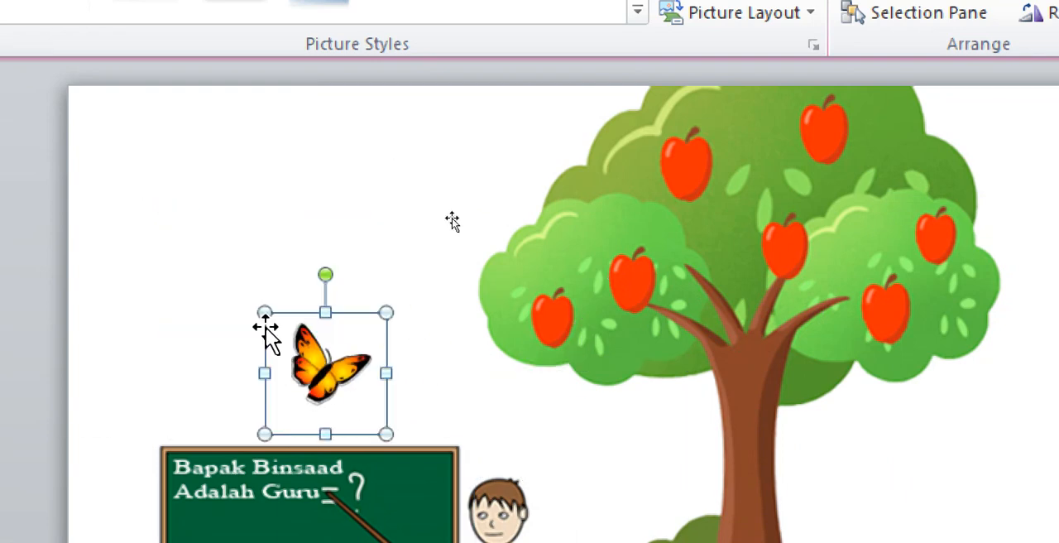
drag(322, 366, 368, 426)
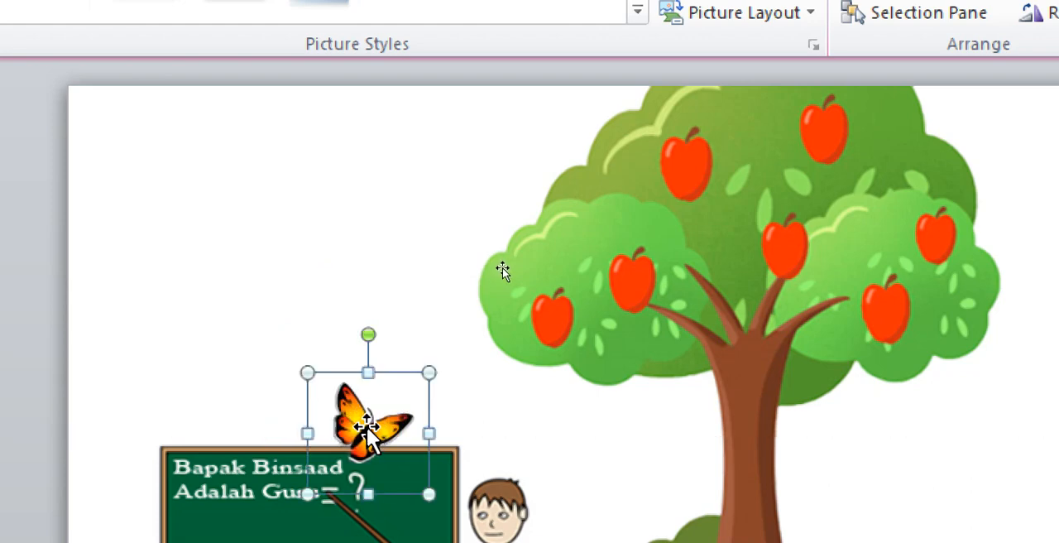
drag(369, 426, 427, 447)
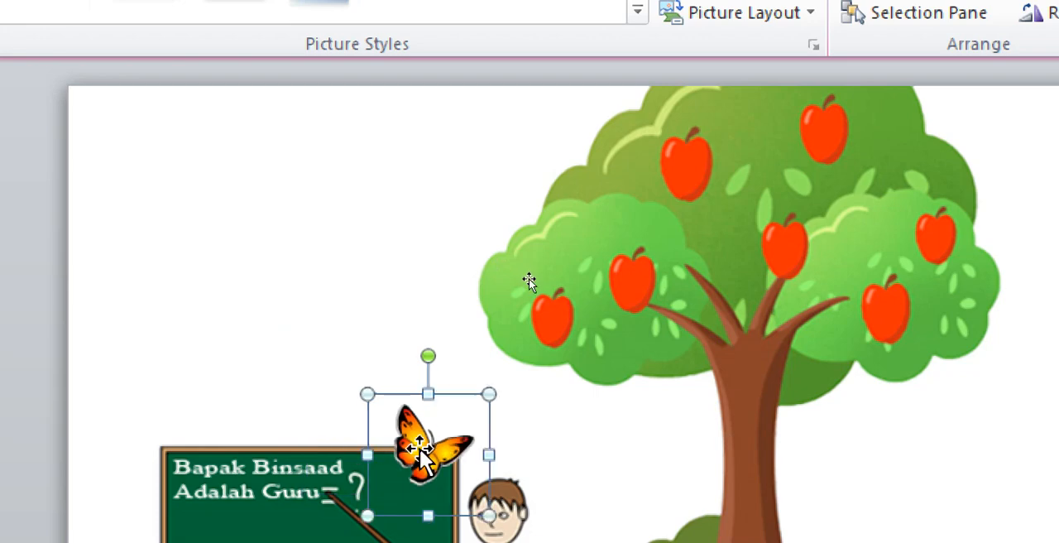
click(639, 513)
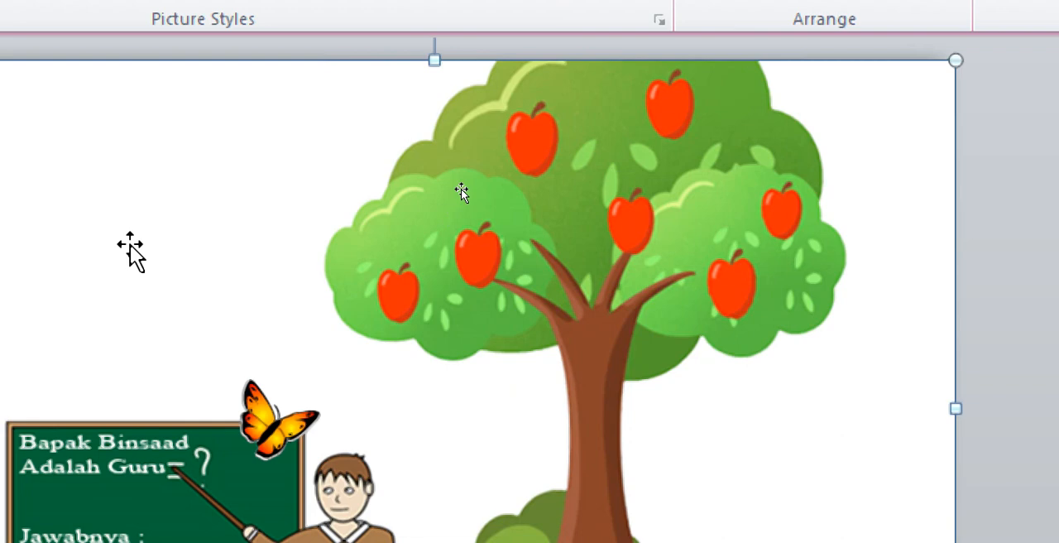
click(287, 437)
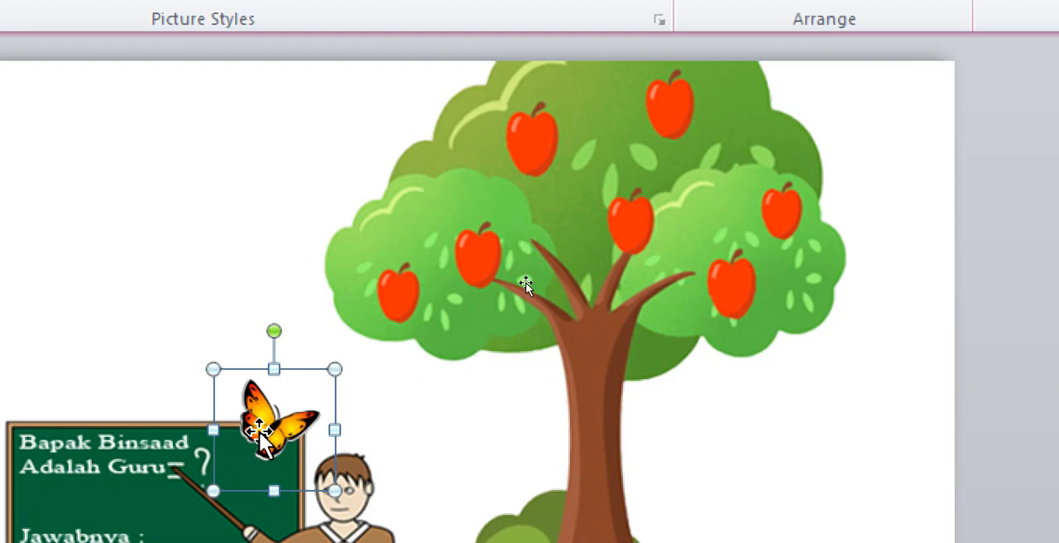
click(337, 76)
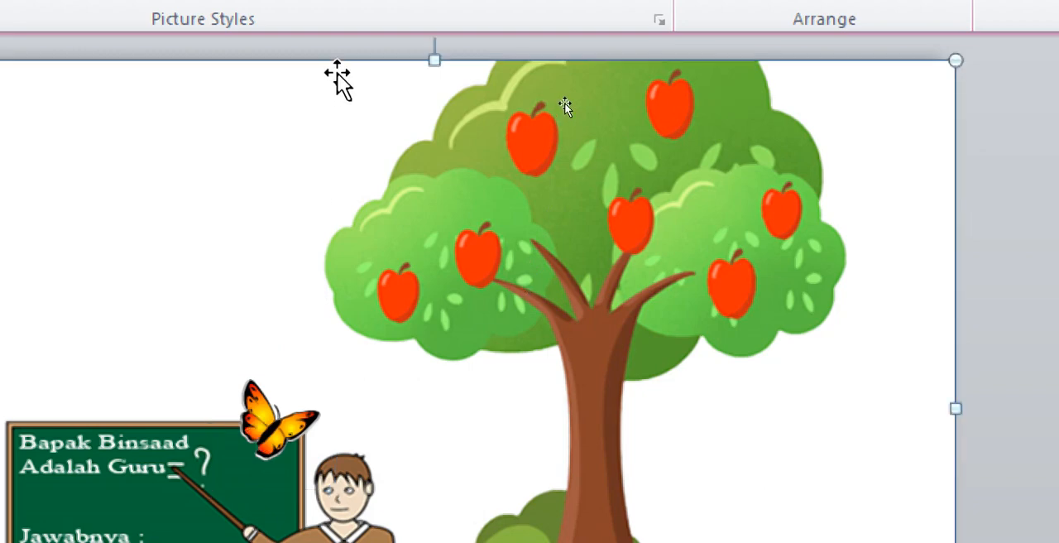
Add the Darken emphasis animation to the butterfly on the blackboard
click(266, 419)
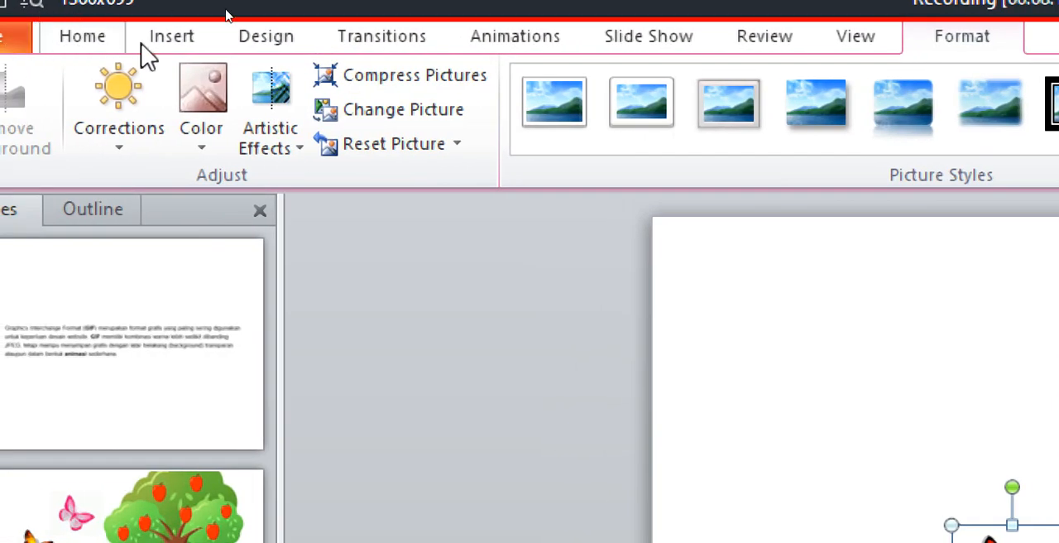
click(559, 41)
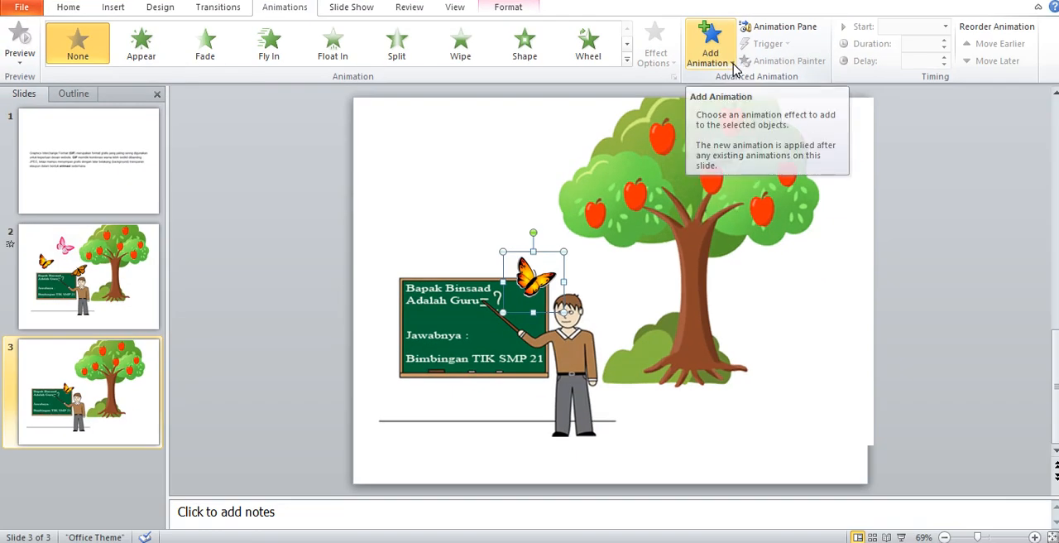
click(733, 68)
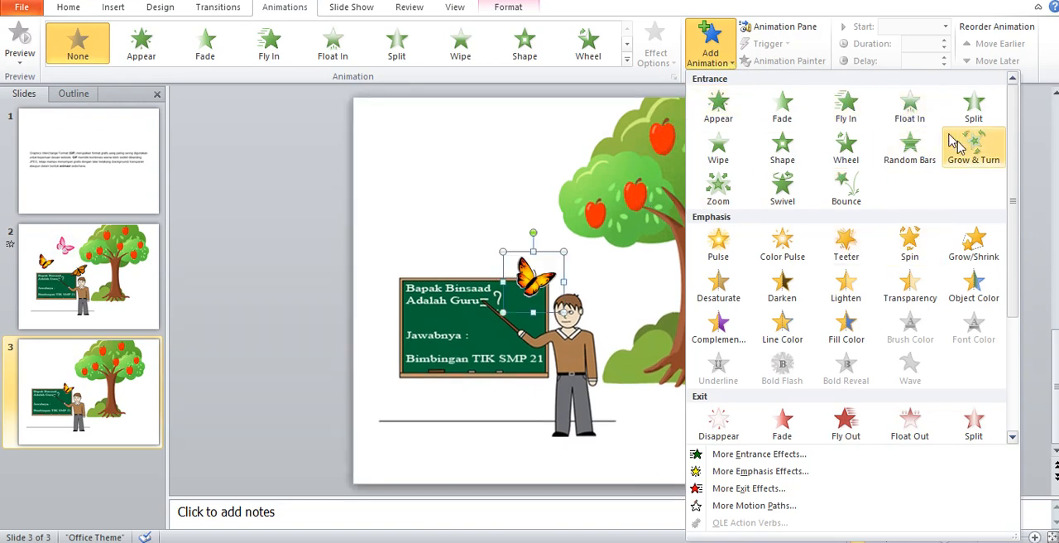
drag(1010, 203, 1016, 270)
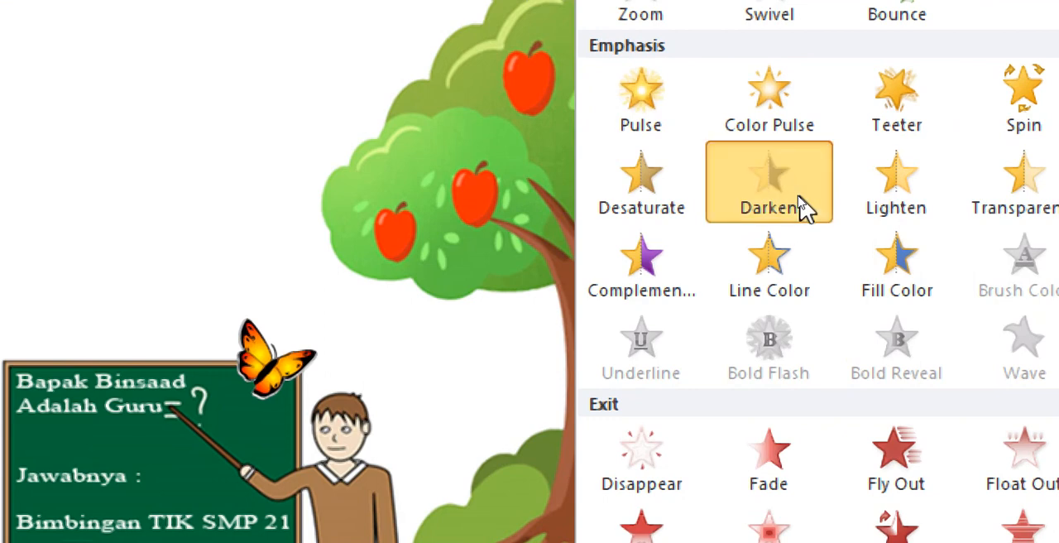
click(799, 201)
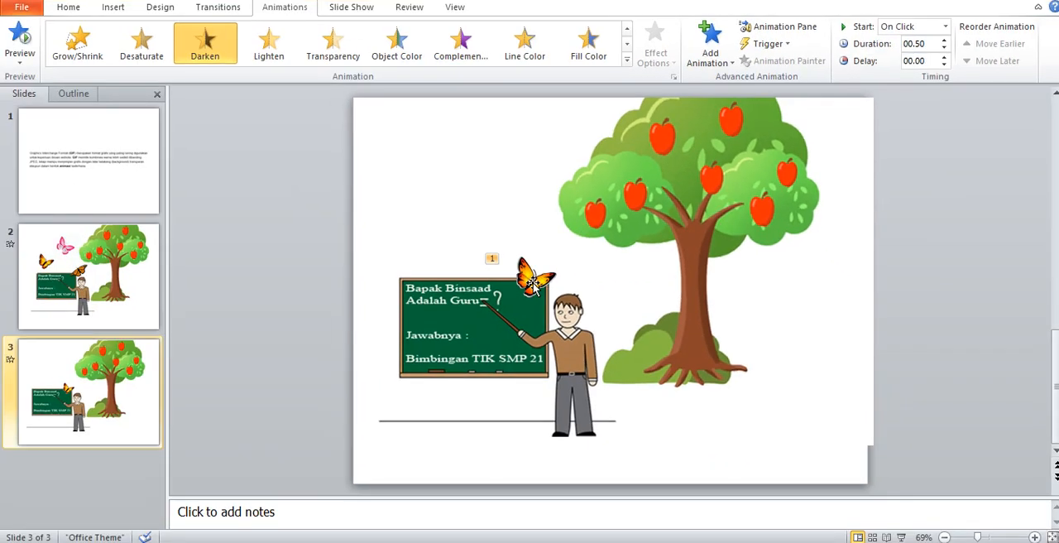
Set the butterfly's Darken animation to start With Previous
click(492, 260)
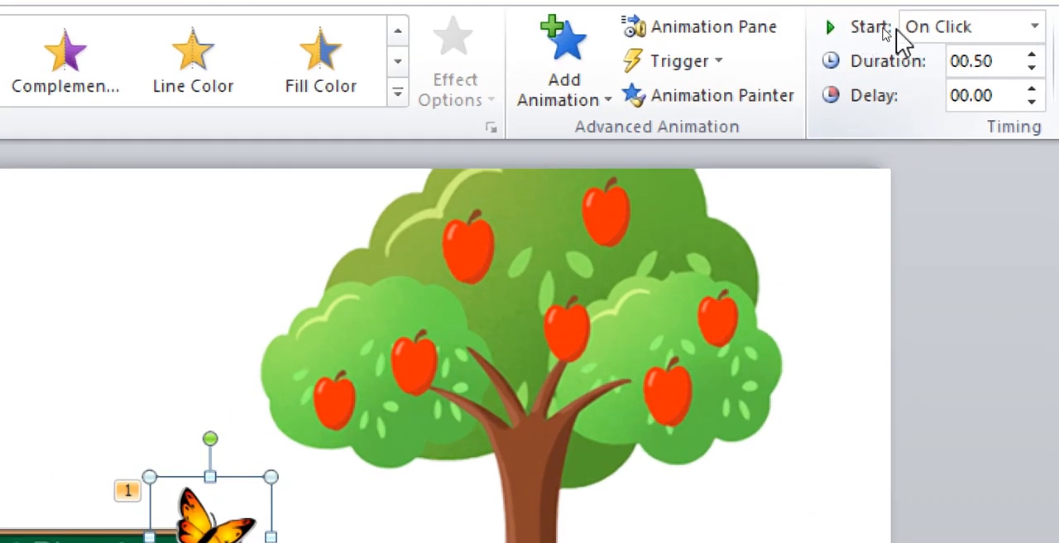
click(1032, 27)
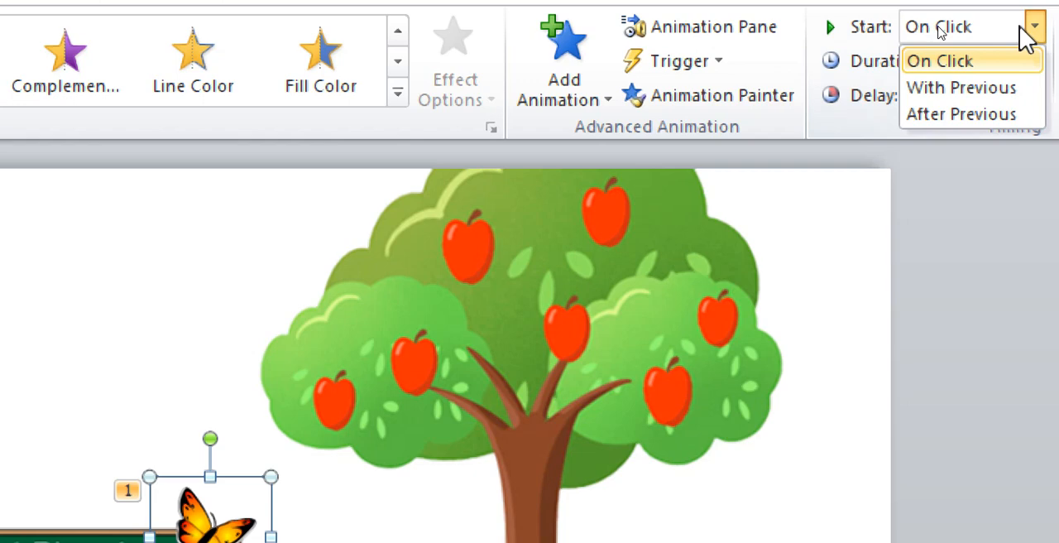
click(954, 87)
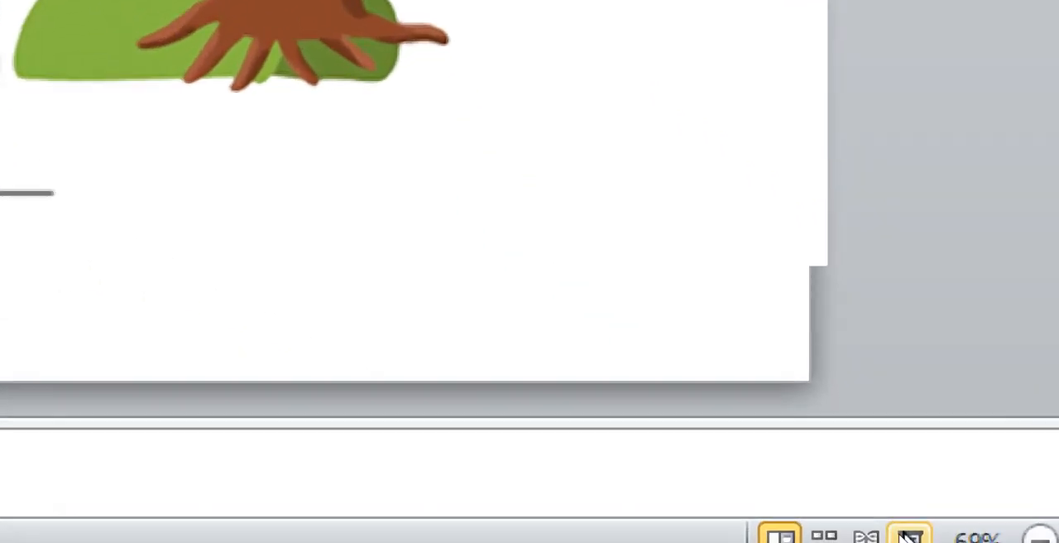
Play slide 3 as a slide show, and view slide 2 for comparison before returning to slide 3
click(911, 537)
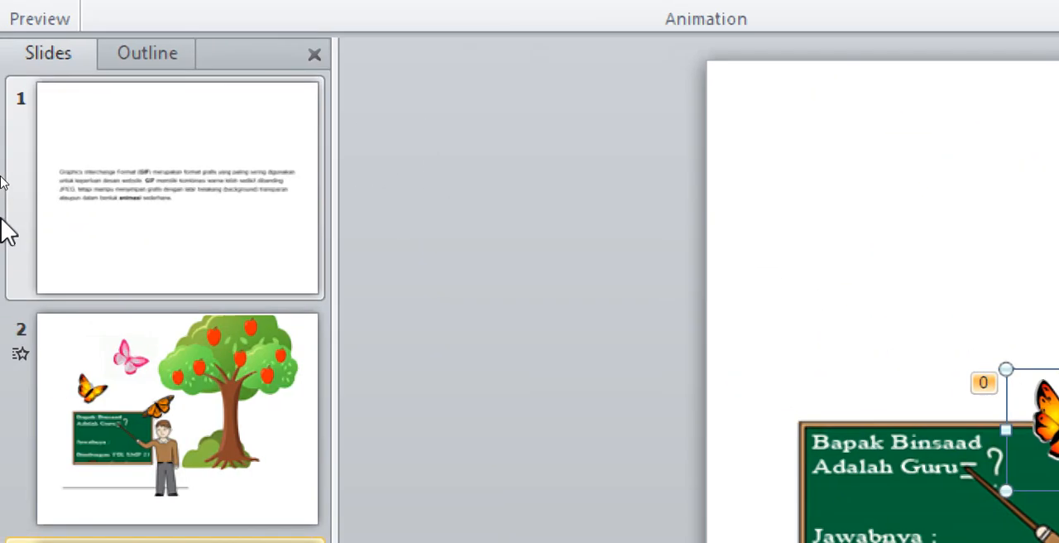
click(230, 385)
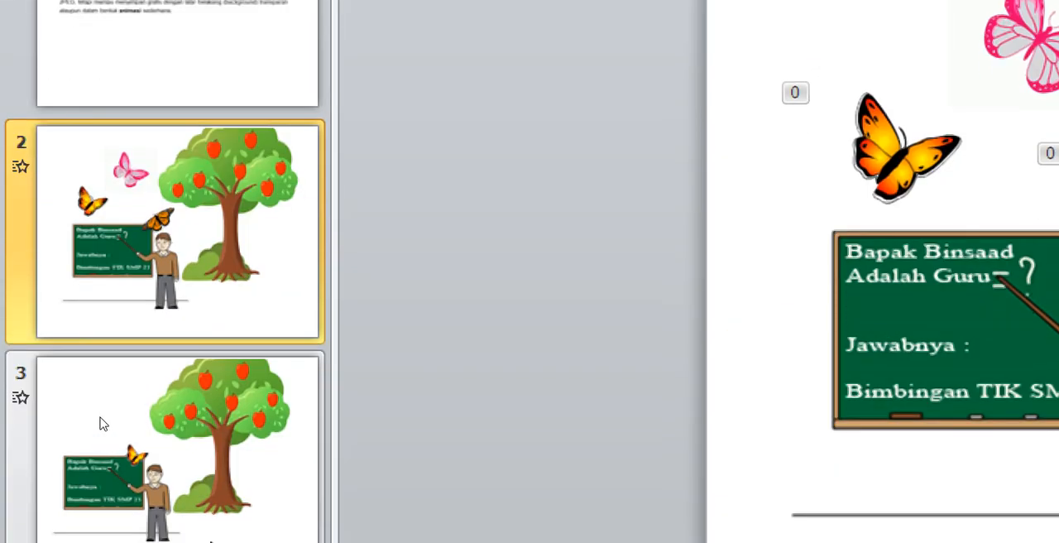
click(191, 480)
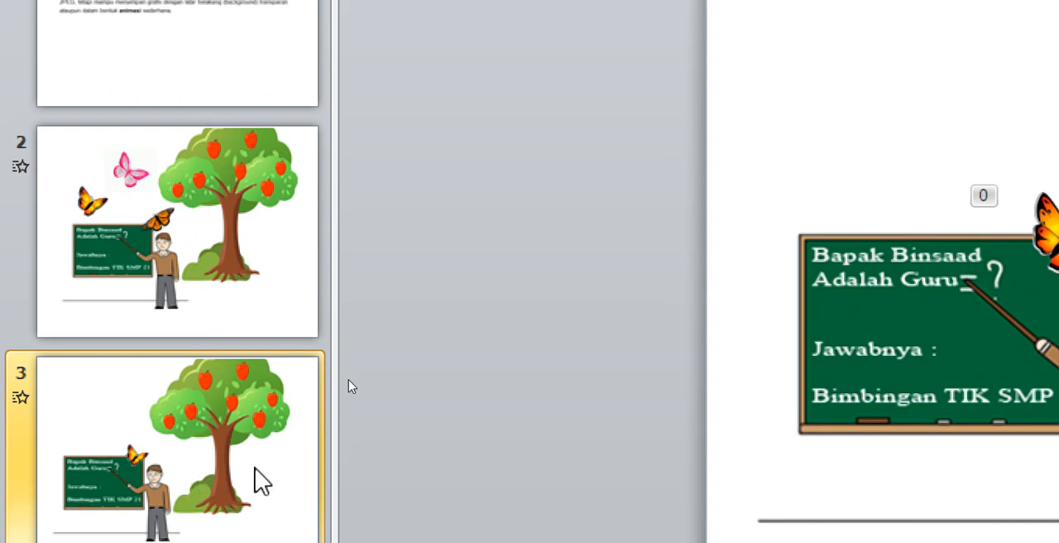